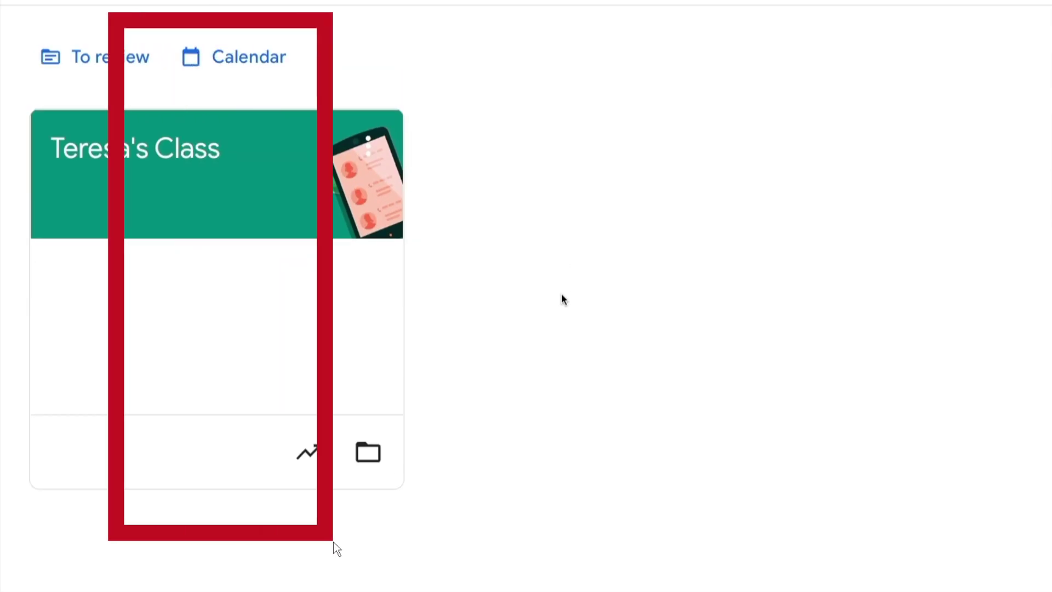
Open the class, go to its Classwork page and bring up the Create menu
left_click(193, 156)
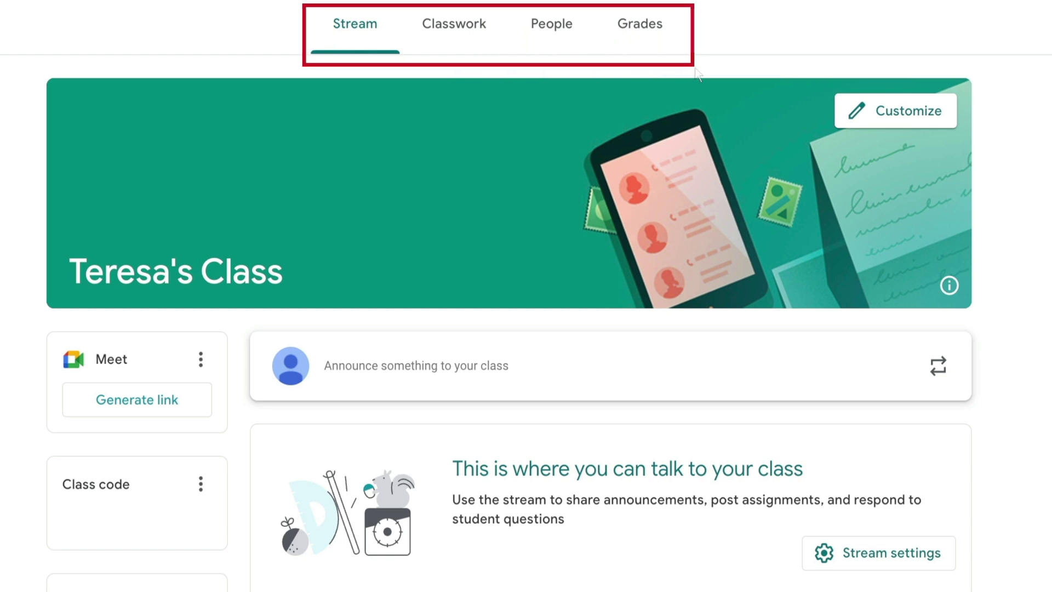
left_click(454, 29)
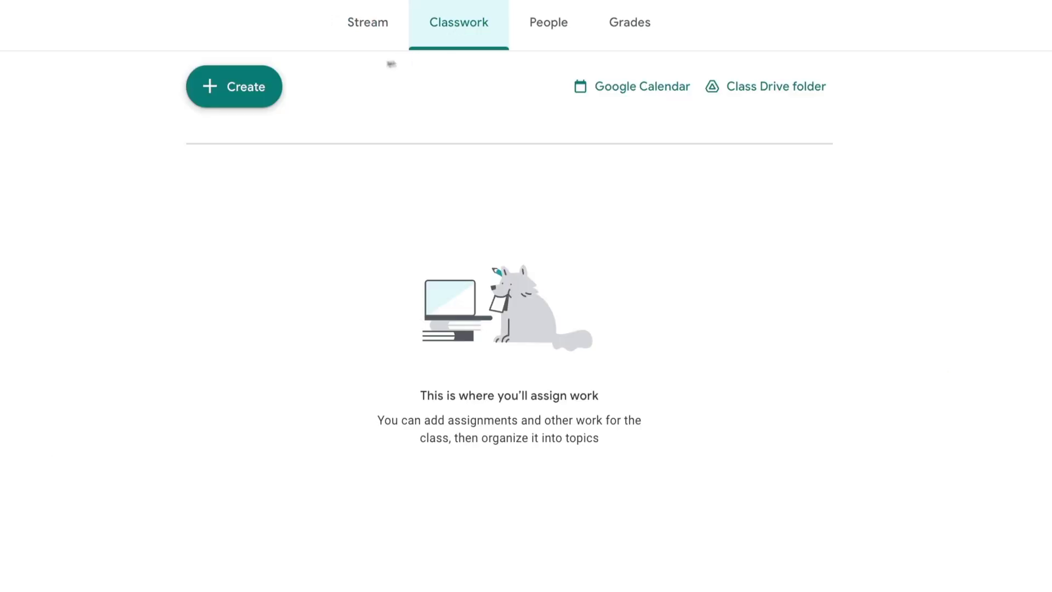
left_click(247, 84)
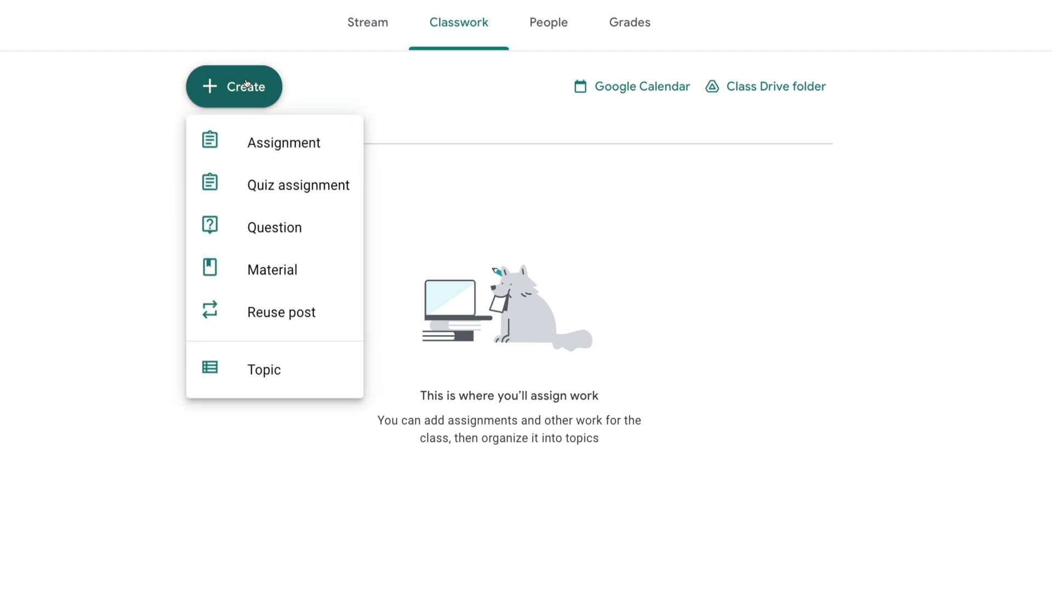
Start a new assignment and launch the BookWidgets add-on for it
left_click(261, 139)
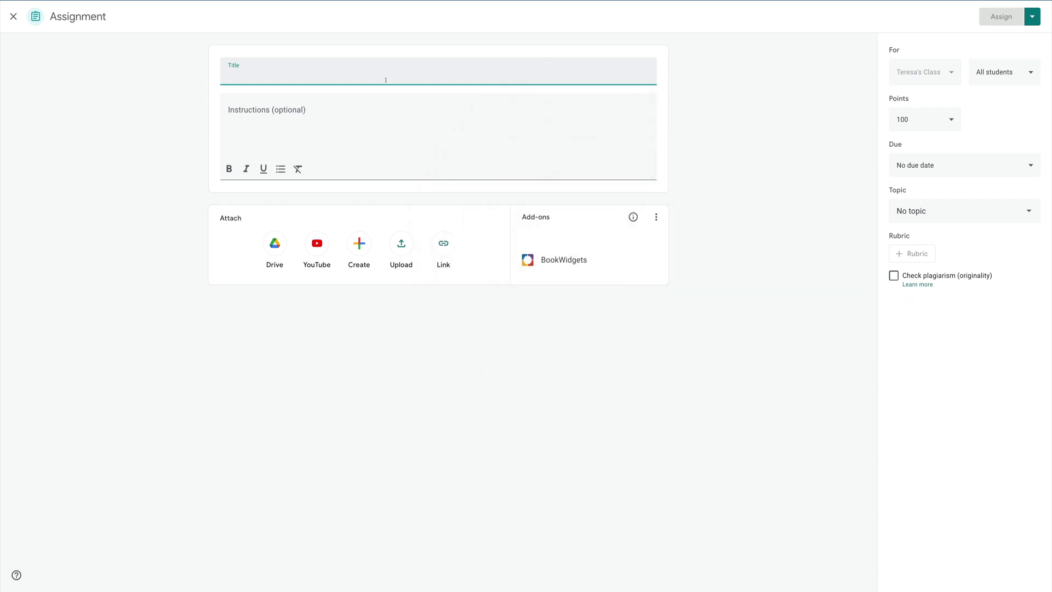
left_click(536, 261)
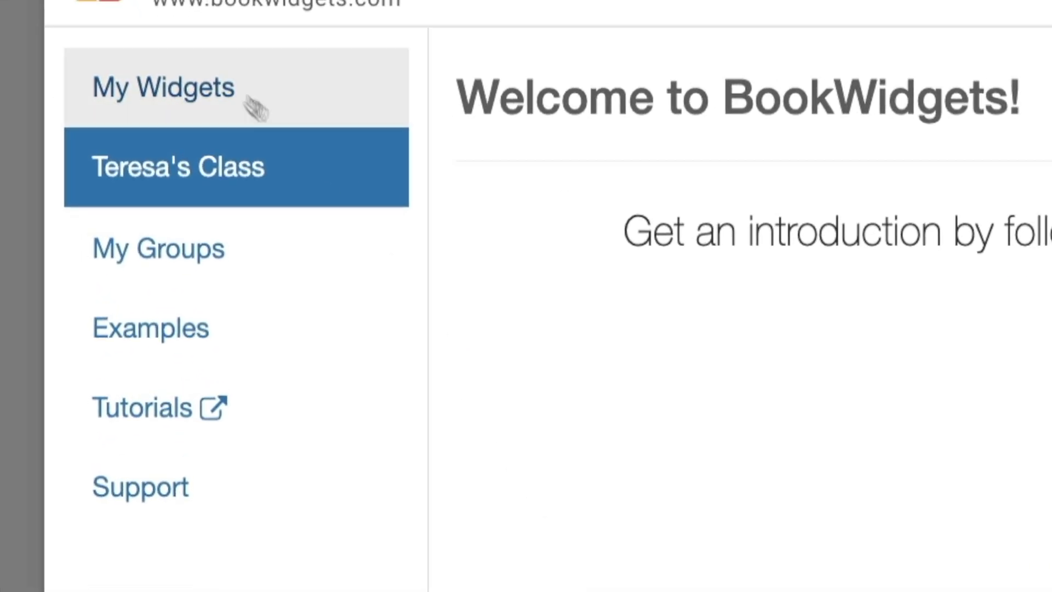
Go to My Widgets in BookWidgets, then switch to the Examples catalog
left_click(254, 106)
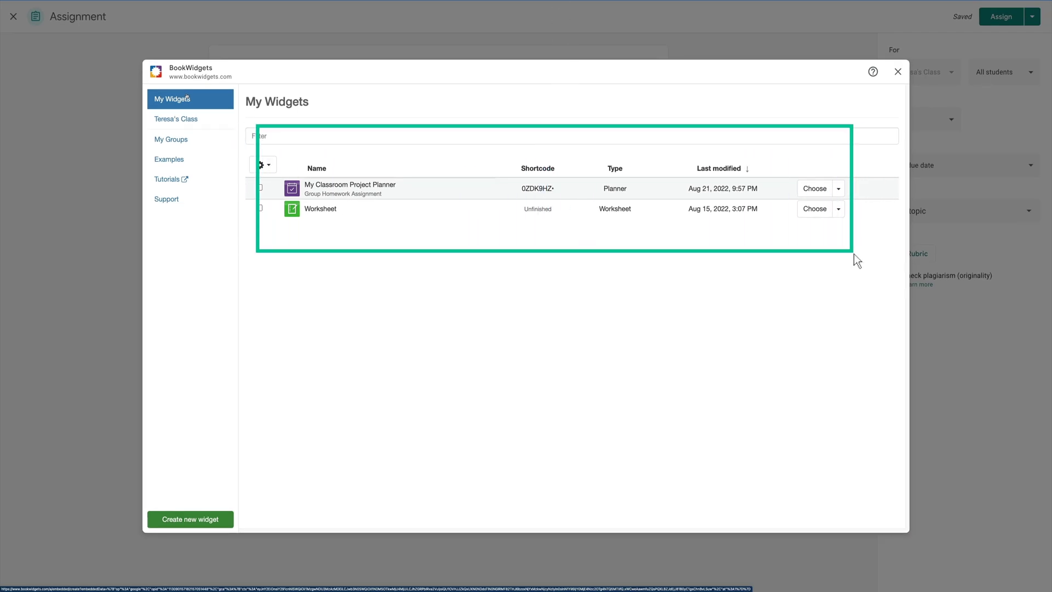
left_click(230, 159)
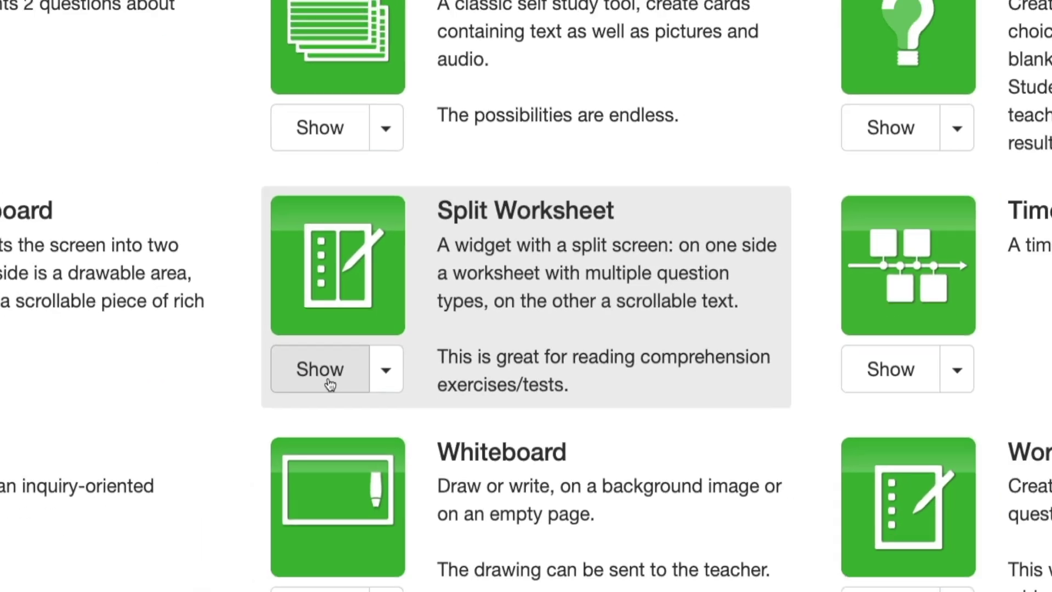
Open the Split Worksheet Reading Comprehension example with its six questions
left_click(229, 427)
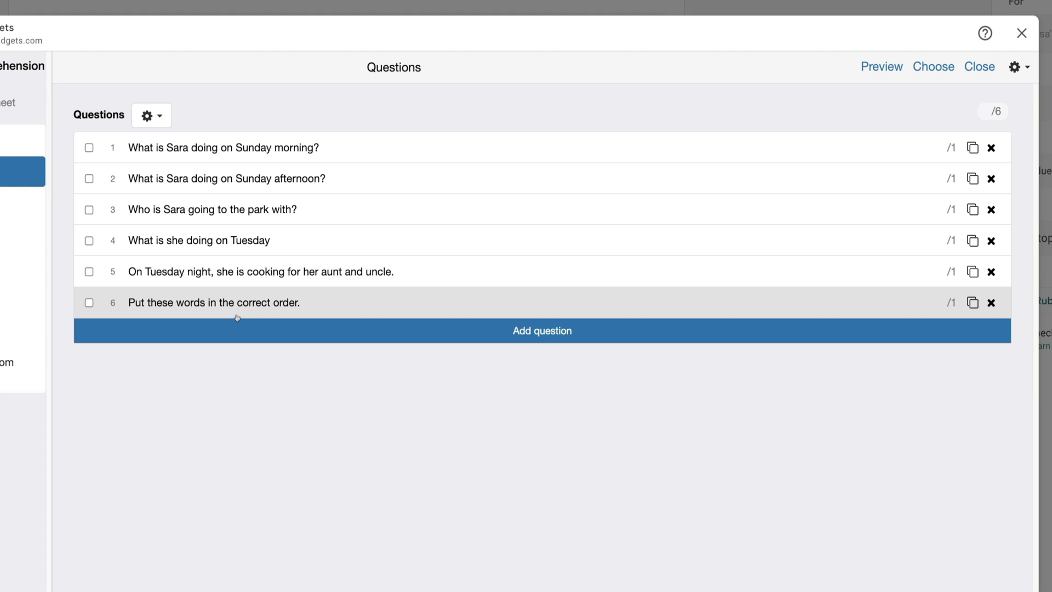
Keep question 6 in last place and open question 1, the four-image multiple-choice item
left_click_drag(237, 311, 237, 271)
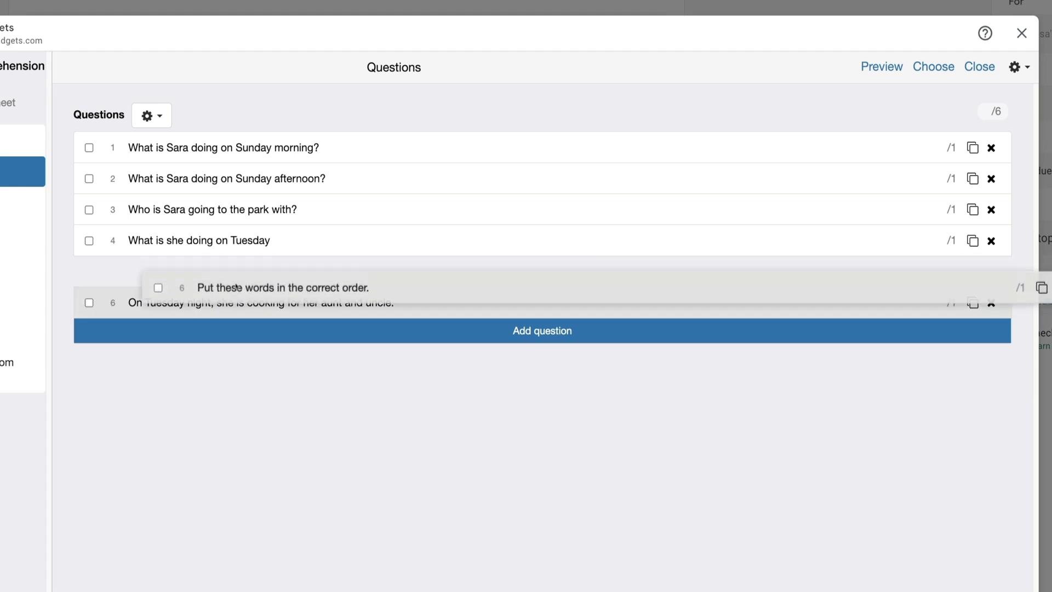
left_click_drag(236, 290, 232, 302)
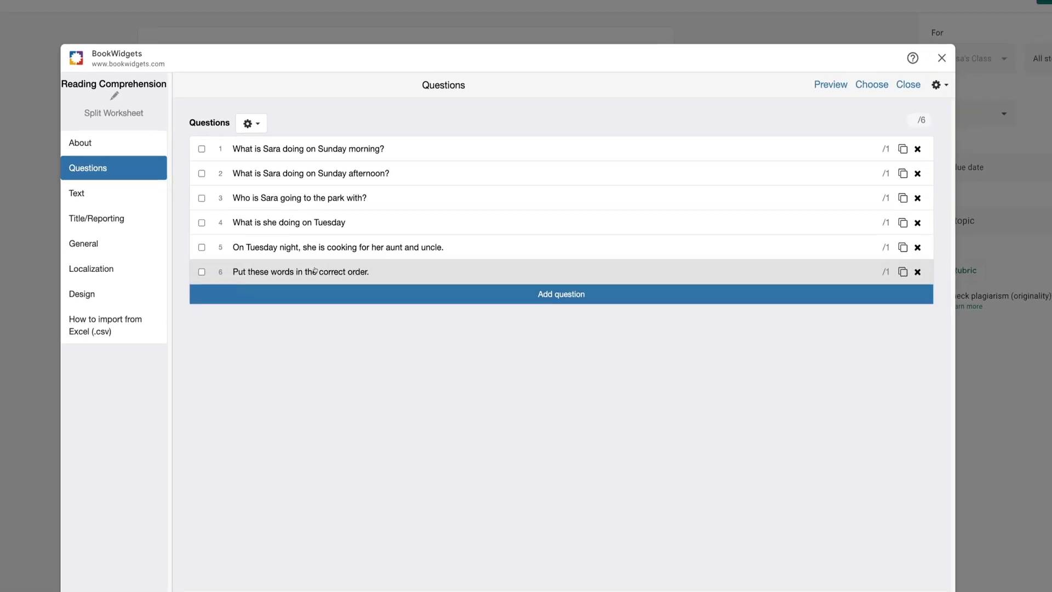
left_click(414, 147)
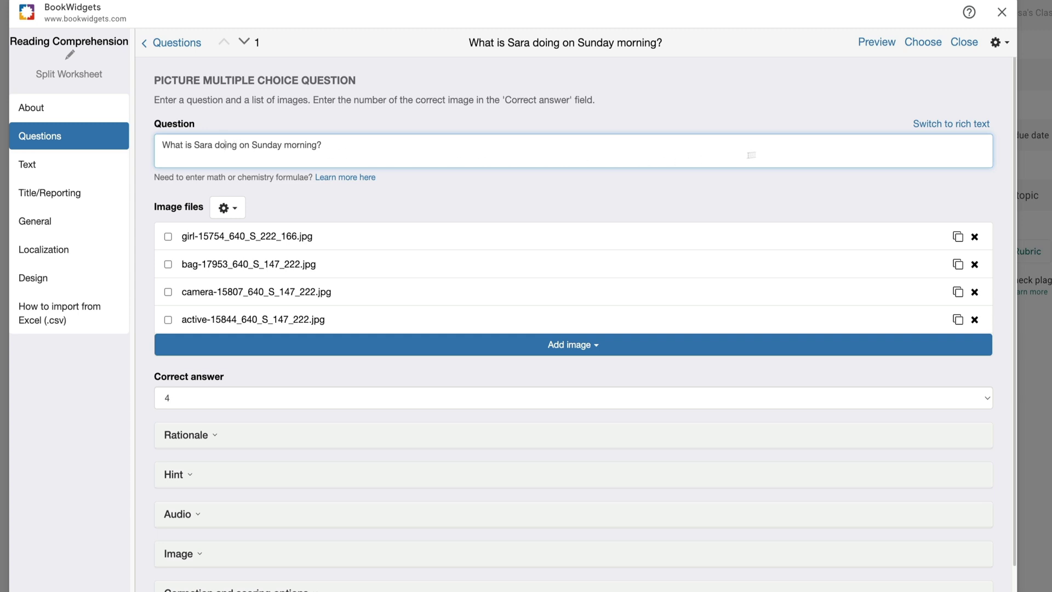
Switch question 1's text to rich text and check the Add image options
left_click(943, 128)
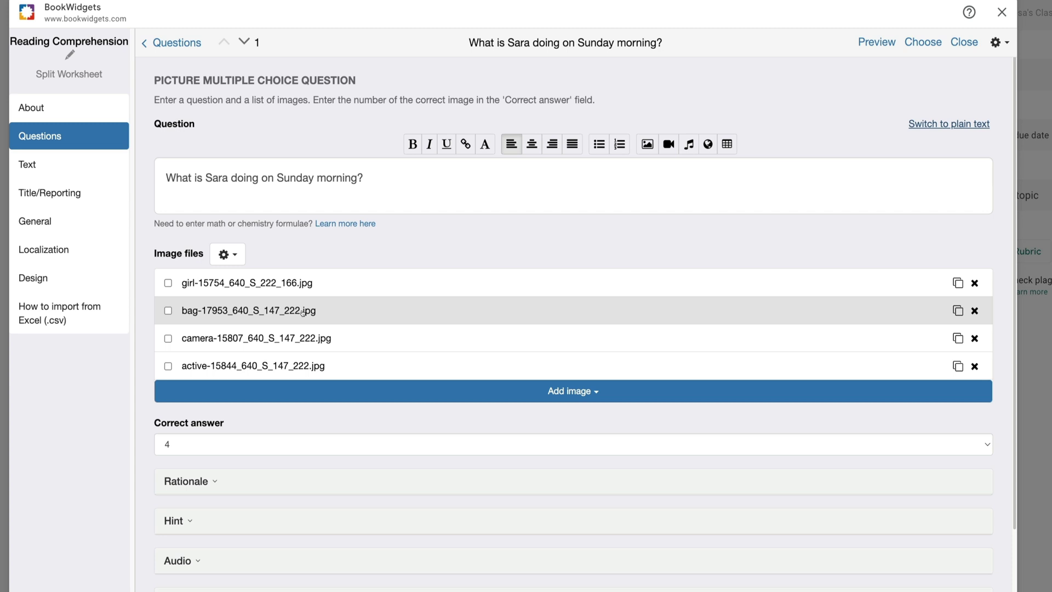
left_click(568, 390)
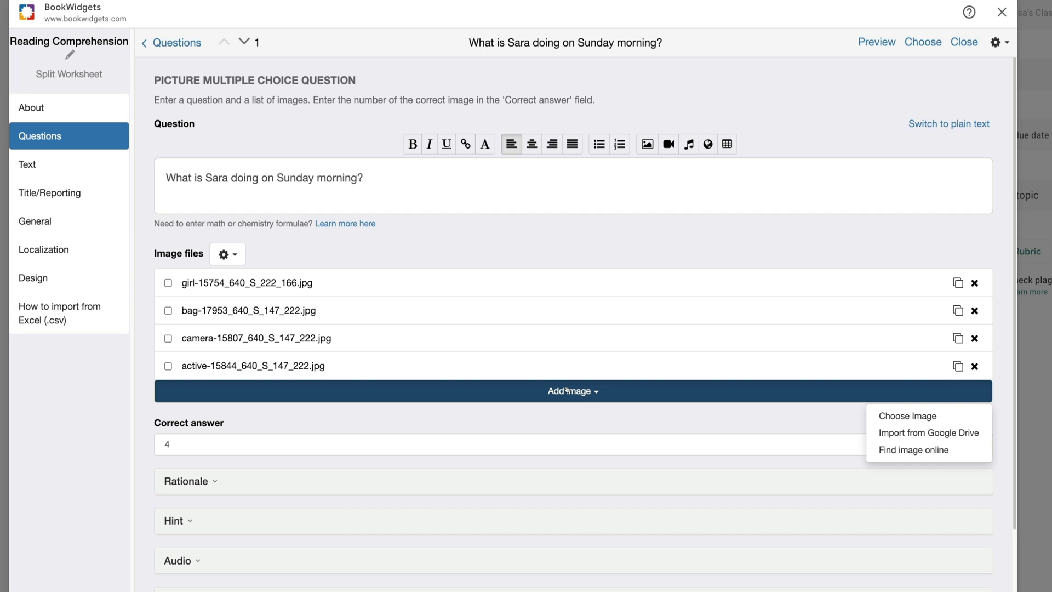
left_click(521, 418)
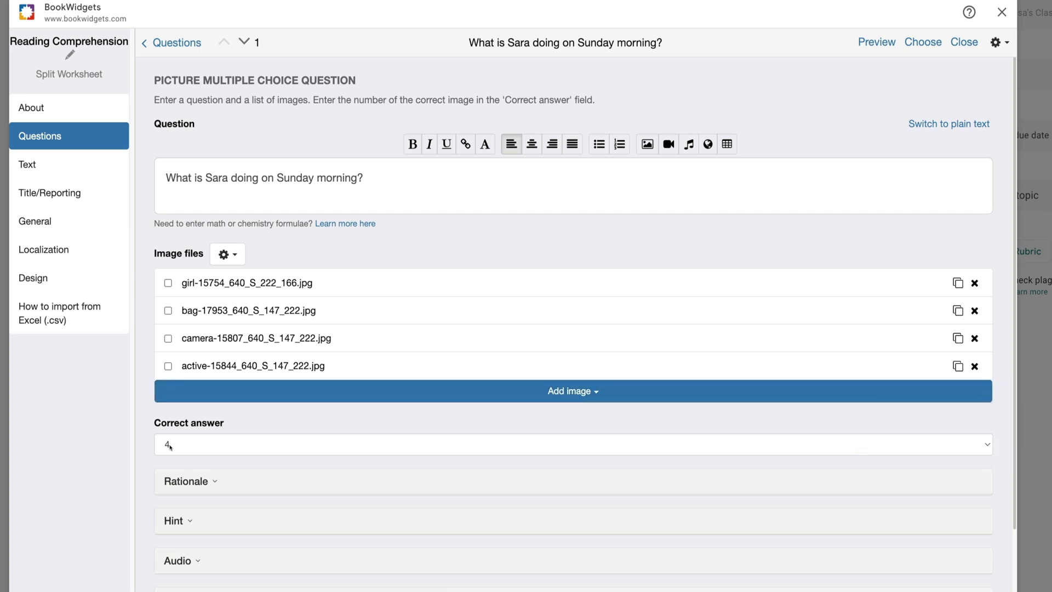
scroll(171, 447, "down", 3)
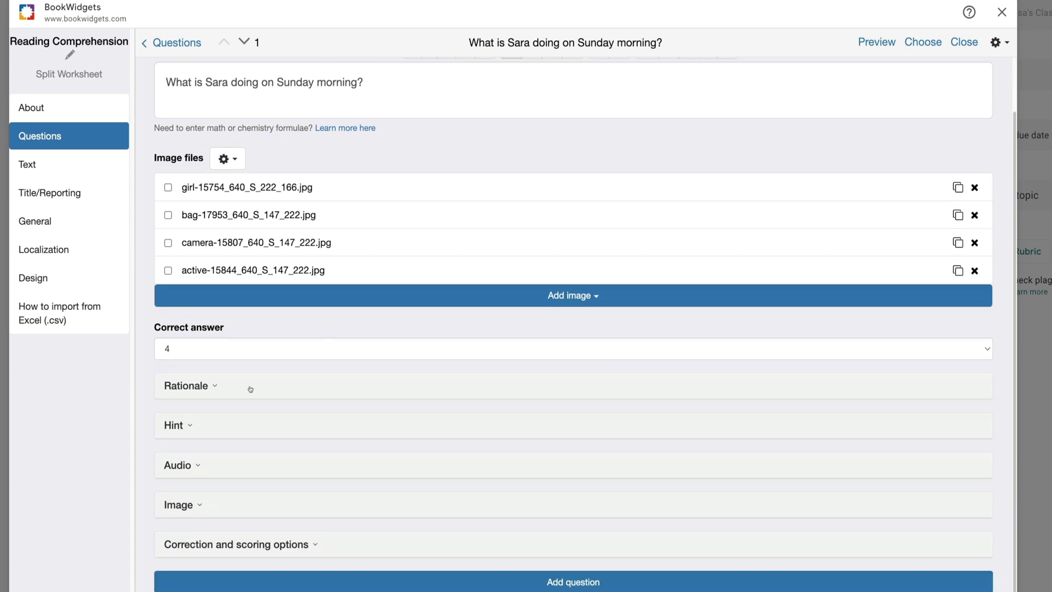
Expand the Rationale, Hint, Audio, Image and Correction sections, then show the reading passage
left_click(250, 389)
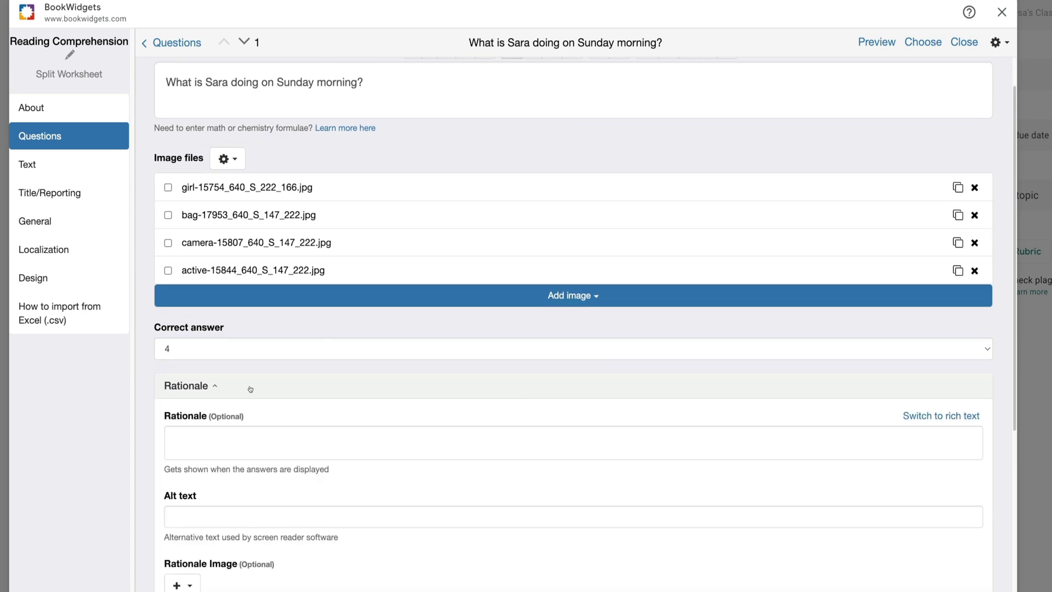
left_click(250, 389)
left_click(239, 425)
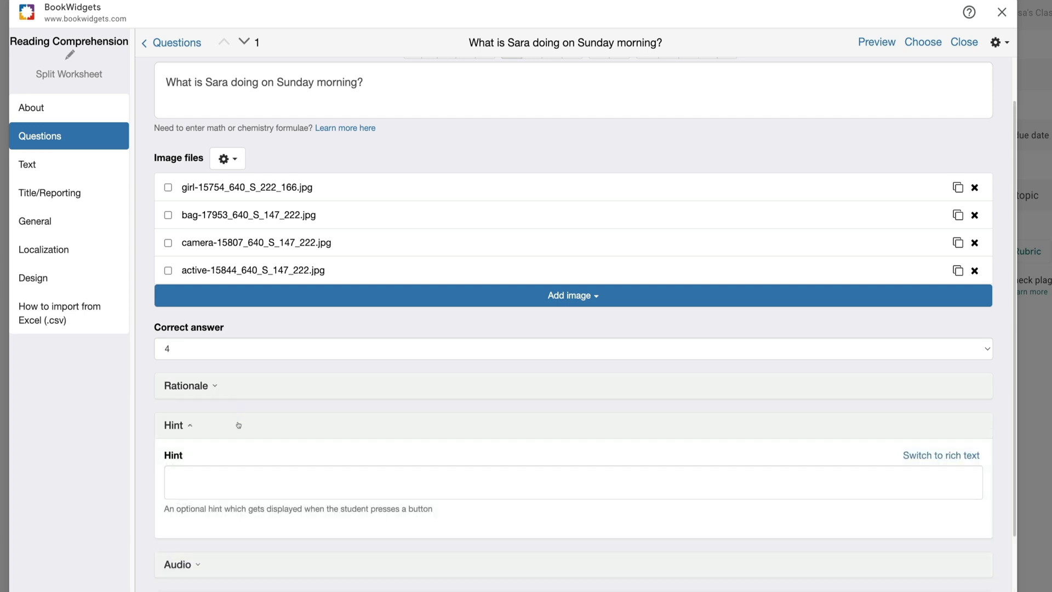
left_click(239, 425)
left_click(236, 470)
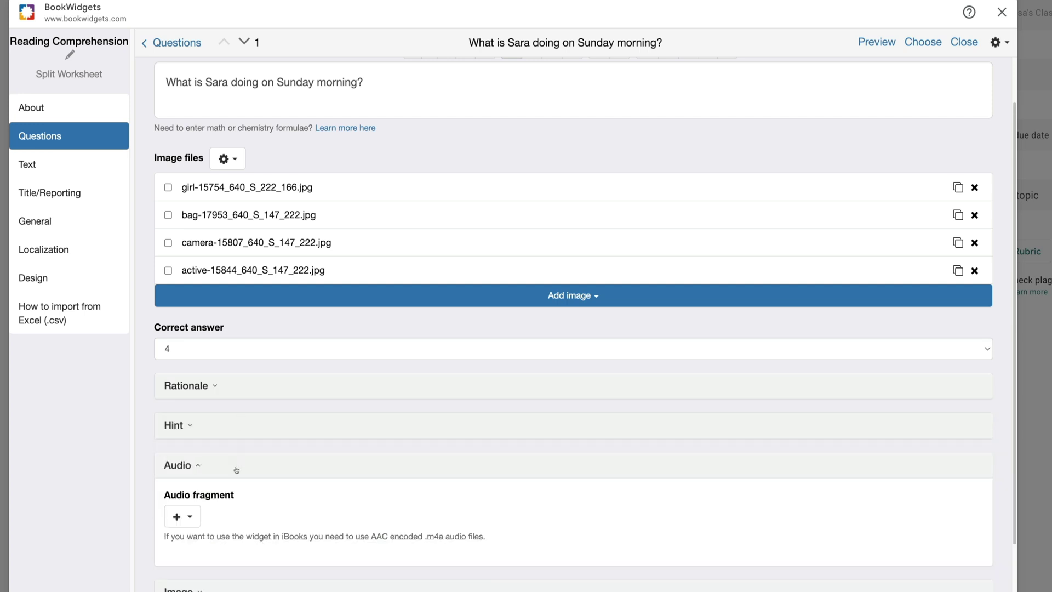
left_click(236, 469)
left_click(237, 512)
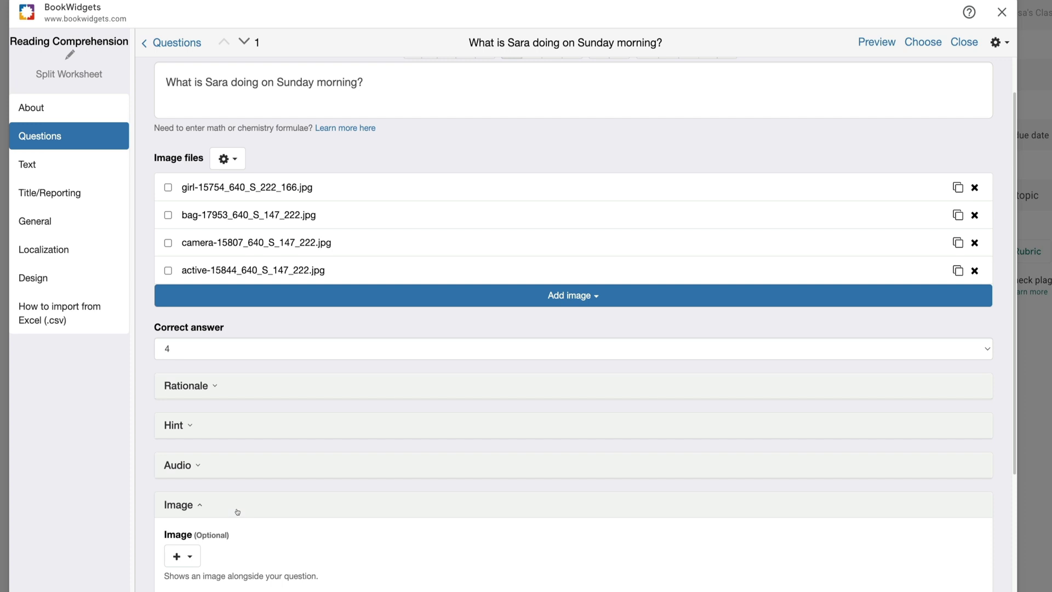
left_click(237, 512)
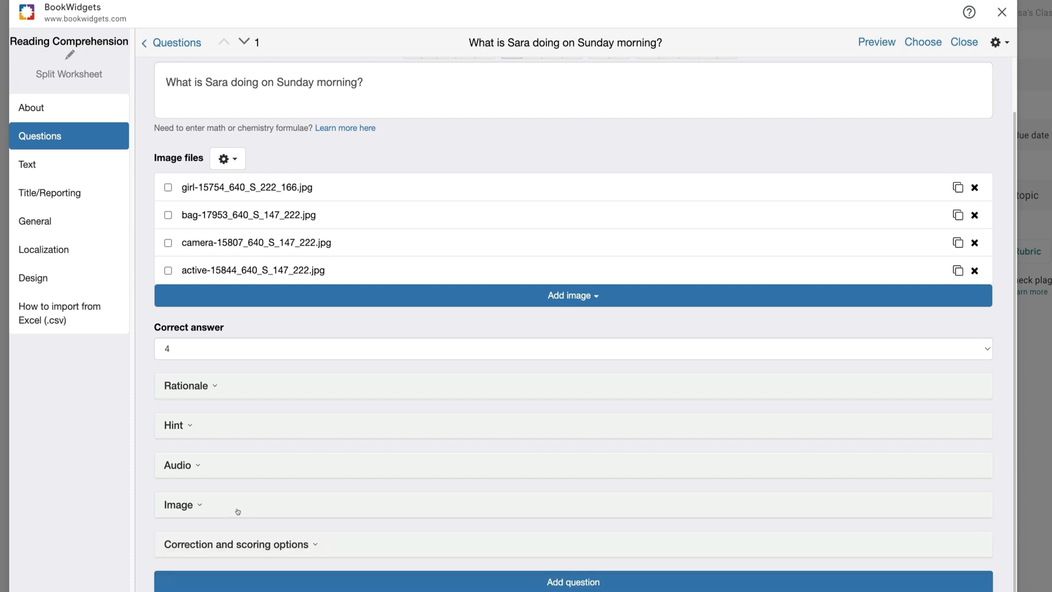
left_click(250, 540)
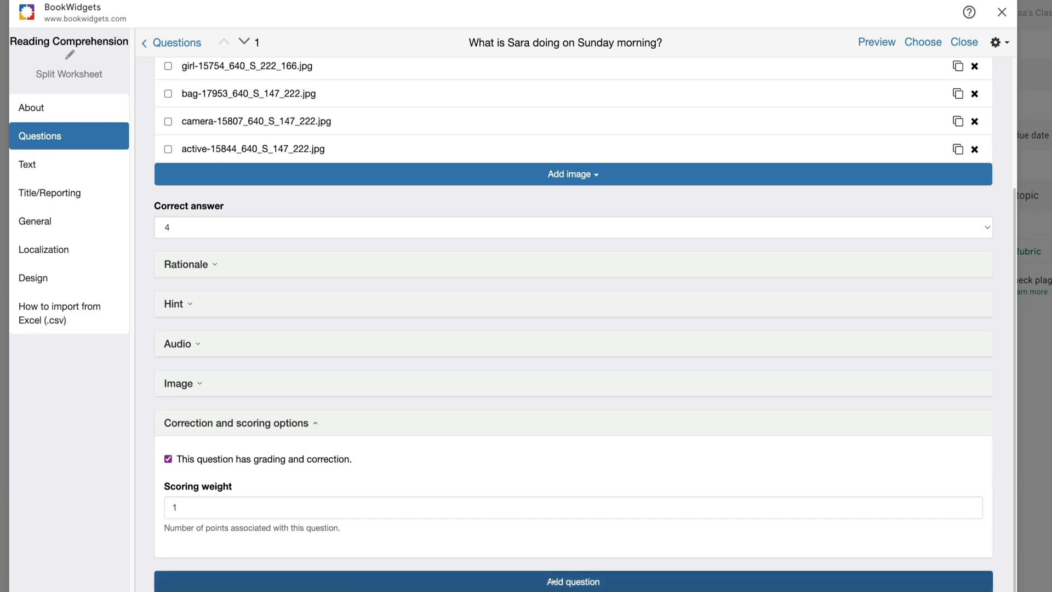
left_click(48, 162)
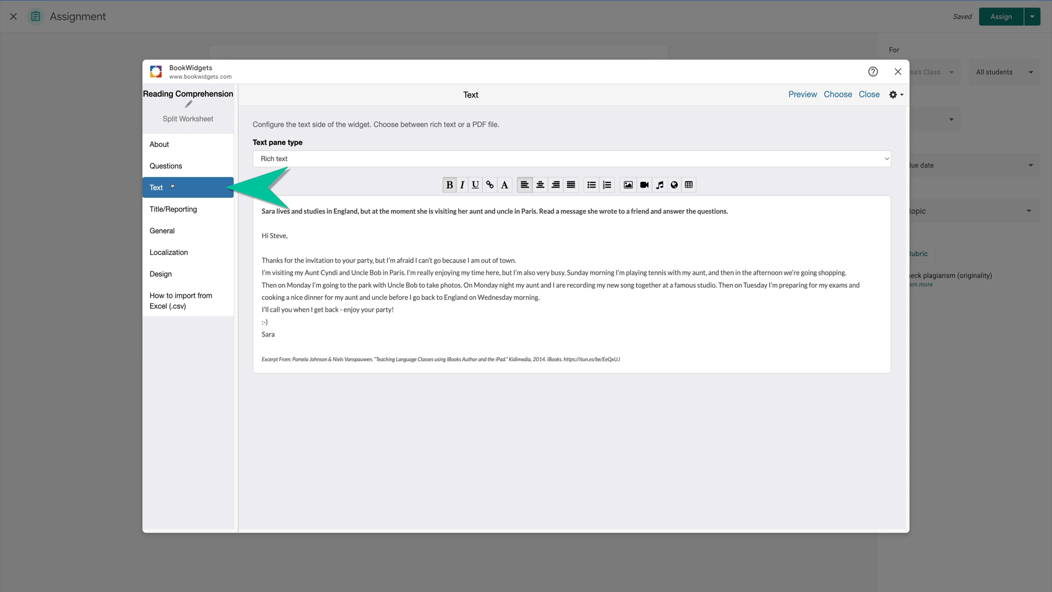
Turn on exam mode in the title and reporting settings
left_click(222, 208)
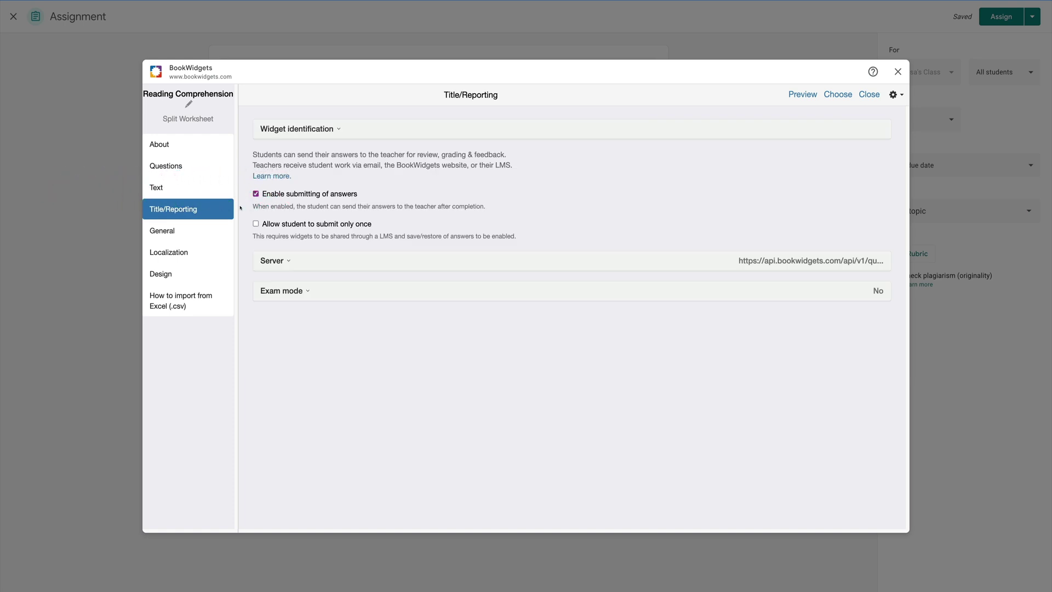
left_click(278, 291)
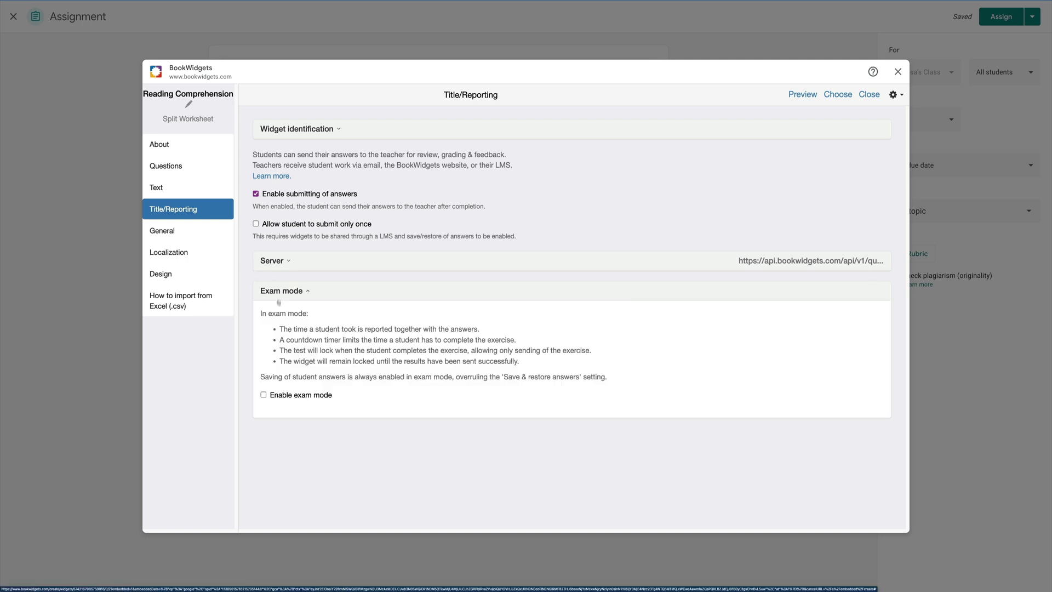
left_click(277, 394)
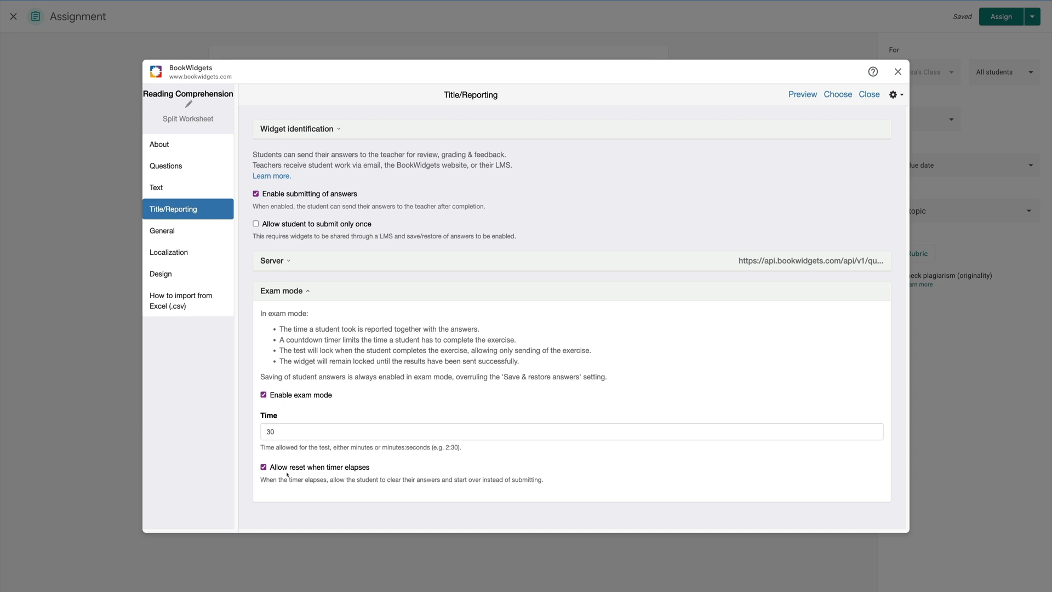
Preview the Vertical split style, then set Split style back to Horizontal
left_click(160, 273)
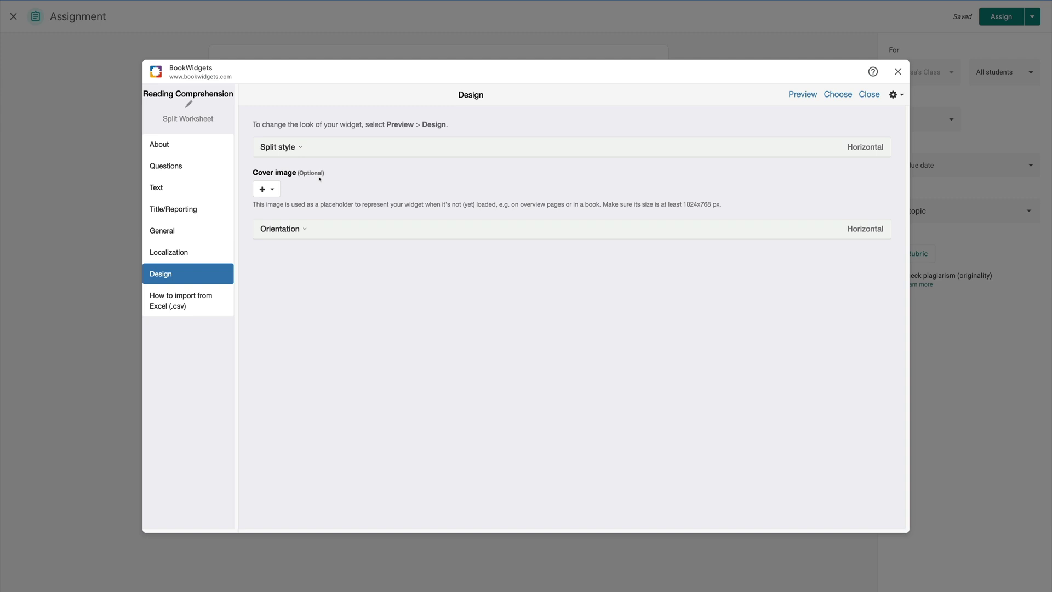
left_click(298, 147)
left_click(294, 180)
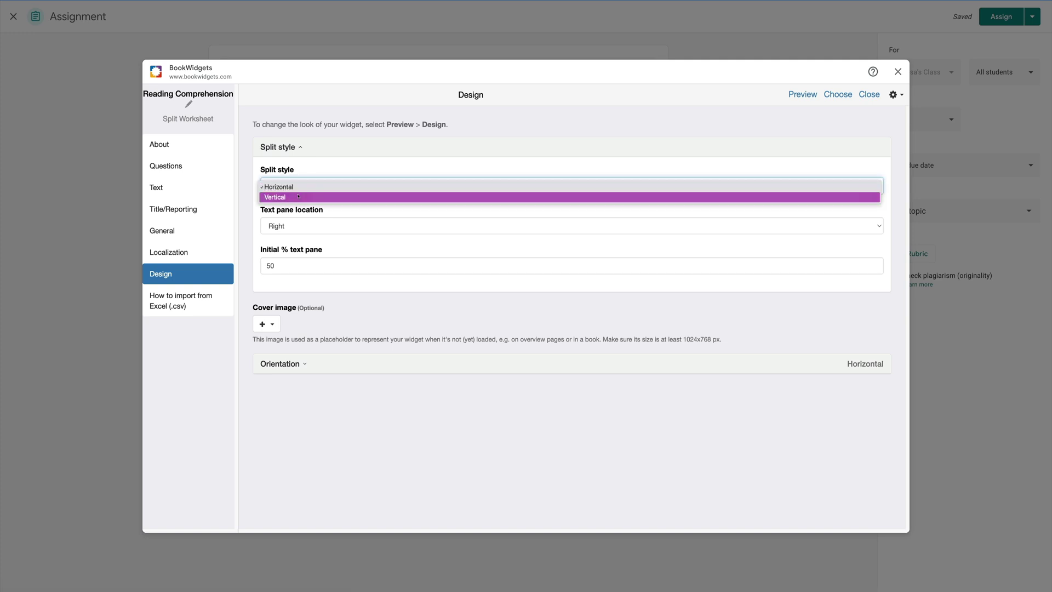
left_click(402, 196)
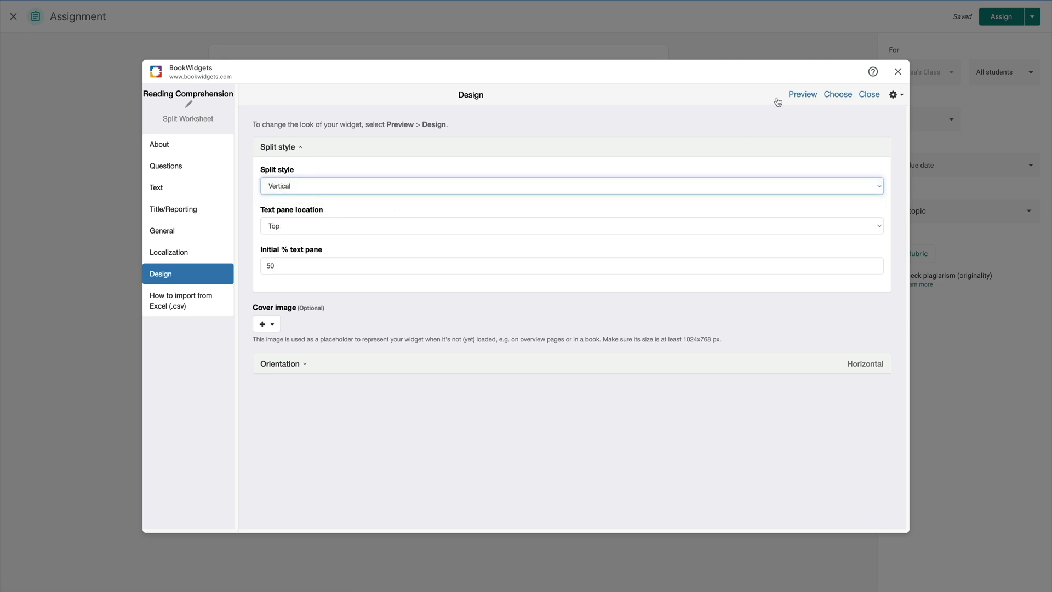
left_click(808, 94)
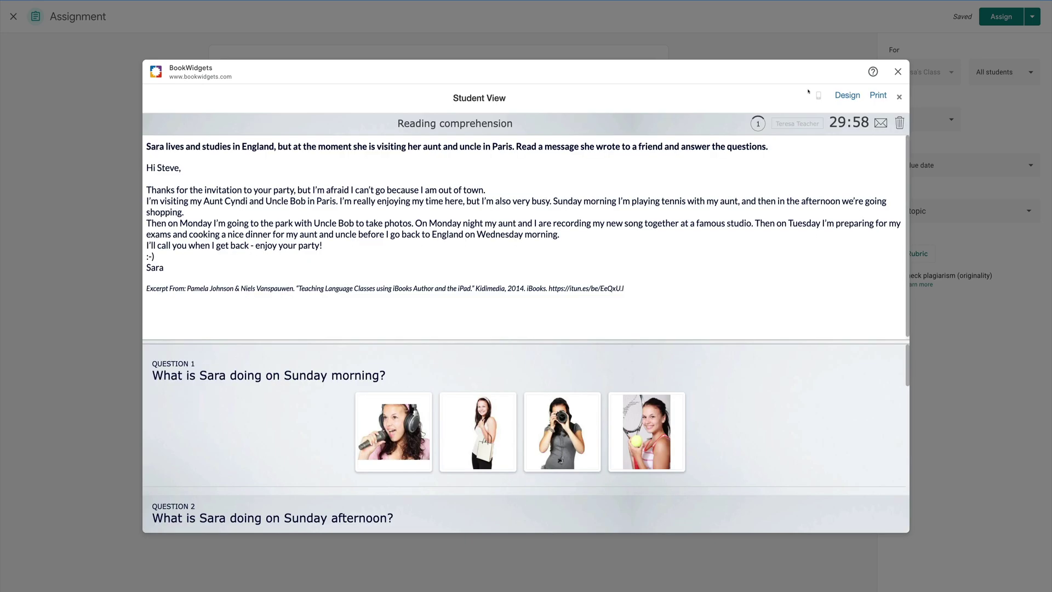
left_click(838, 130)
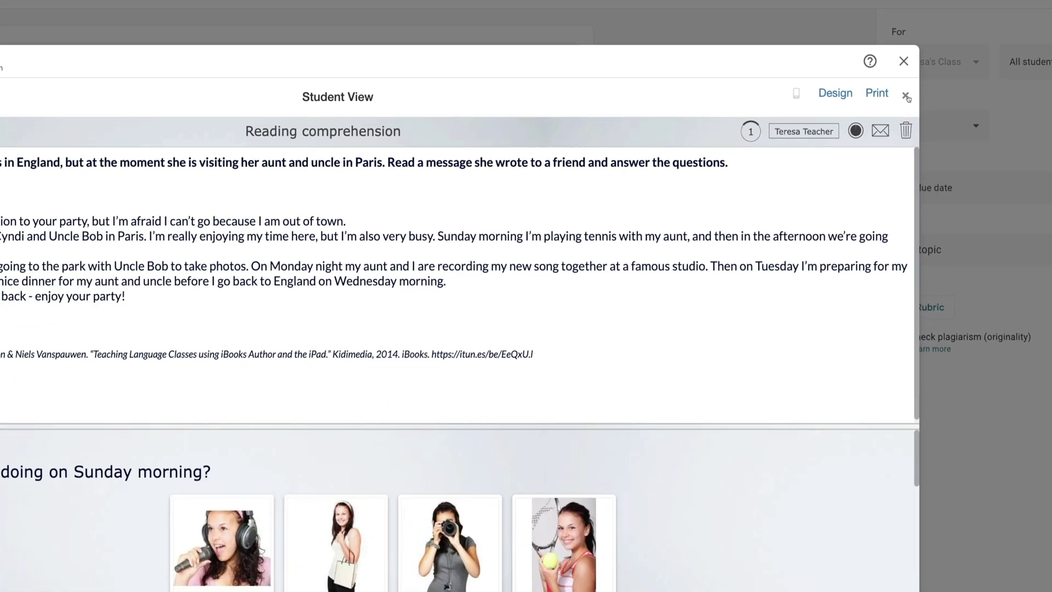
left_click(923, 92)
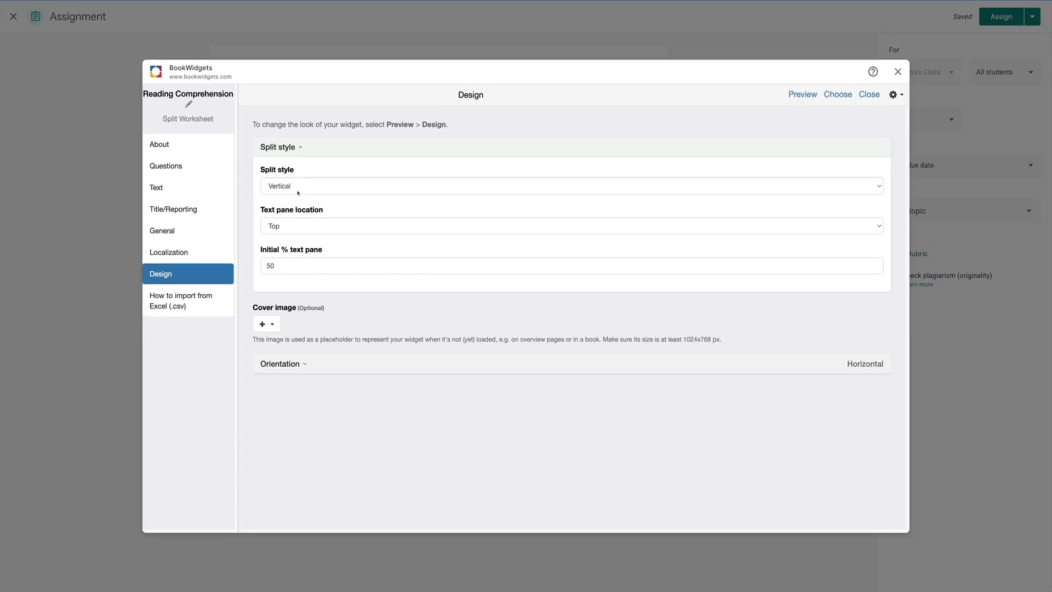
left_click(298, 189)
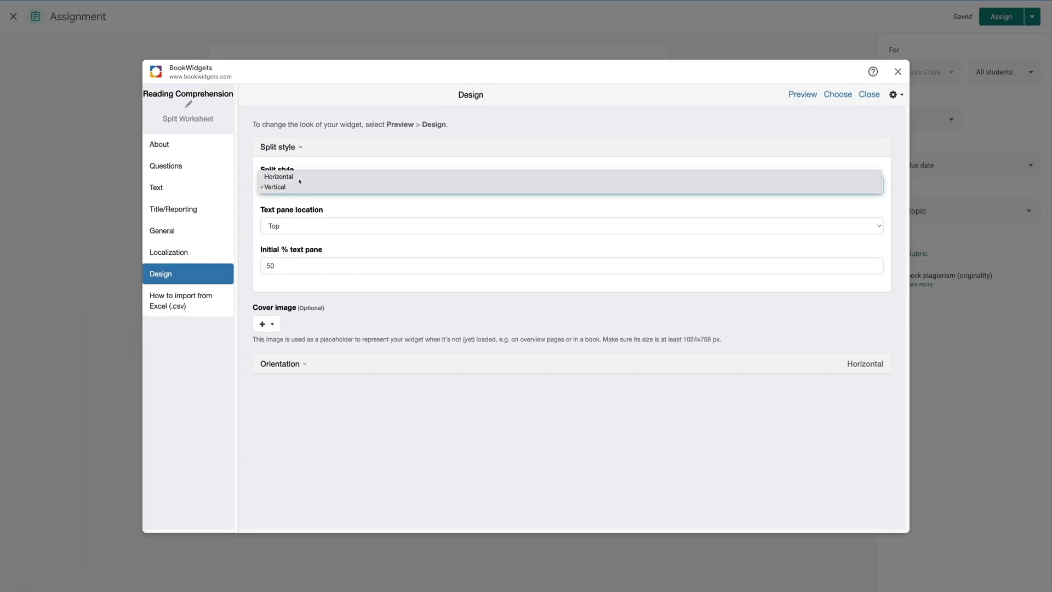
left_click(300, 177)
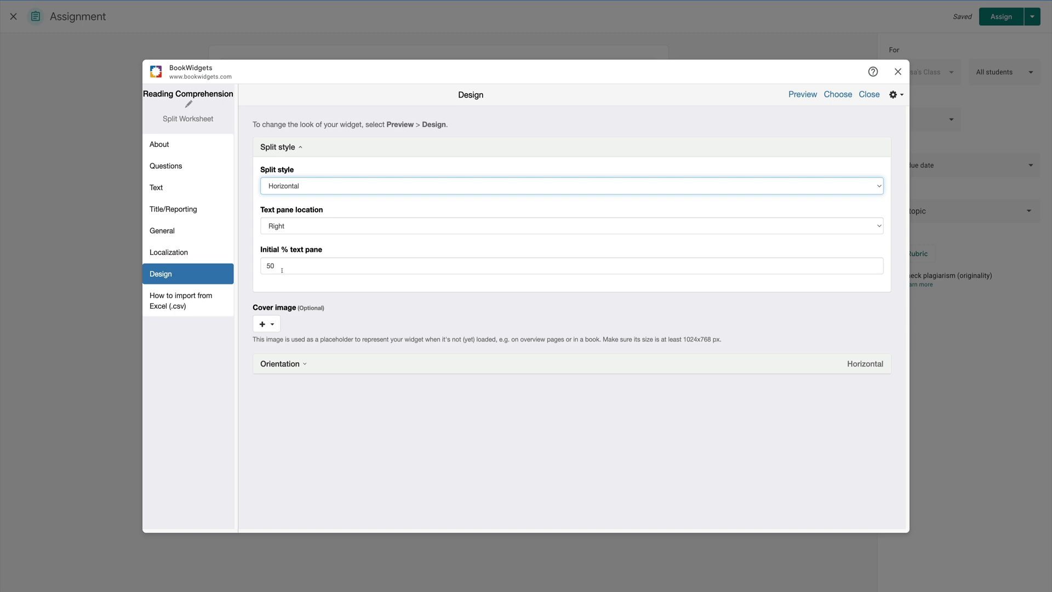
Rename the worksheet 'My Monday Morning Quiz' and enter the description 'August 20'
left_click(362, 147)
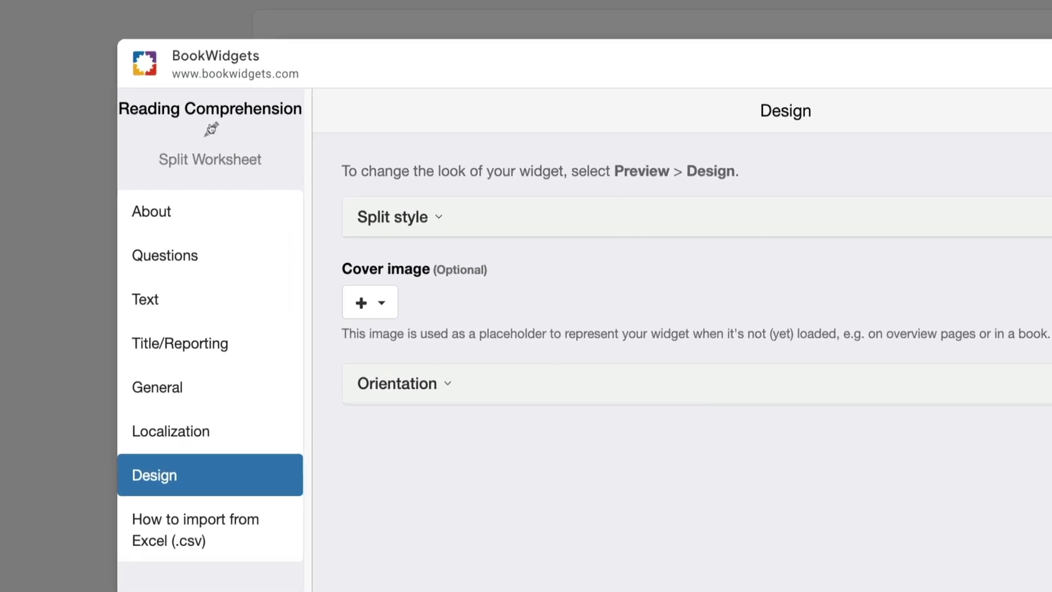
left_click(211, 128)
triple_click(205, 116)
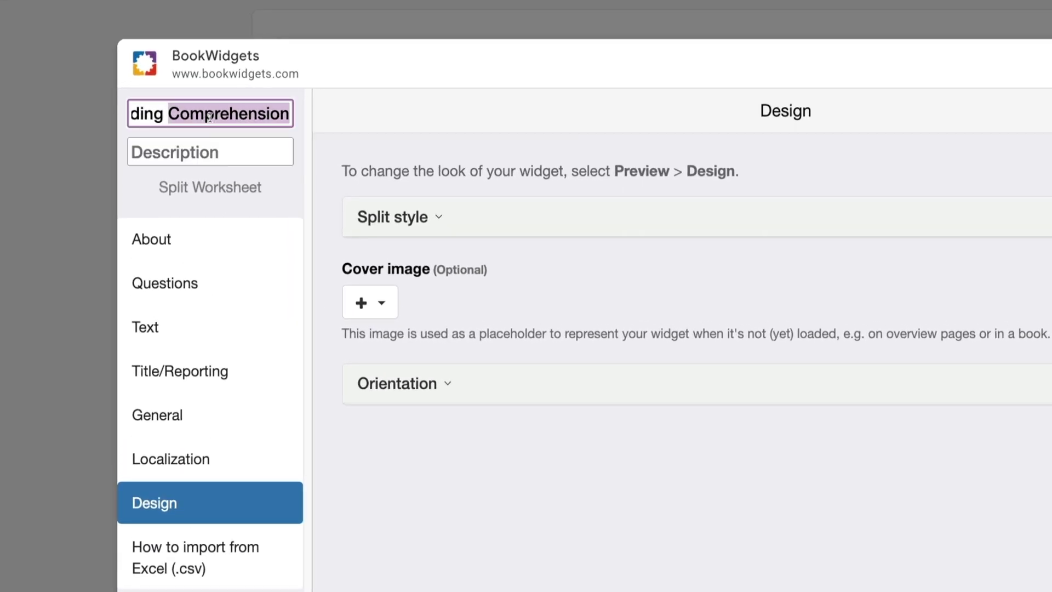
type("Monday Morning Quiz")
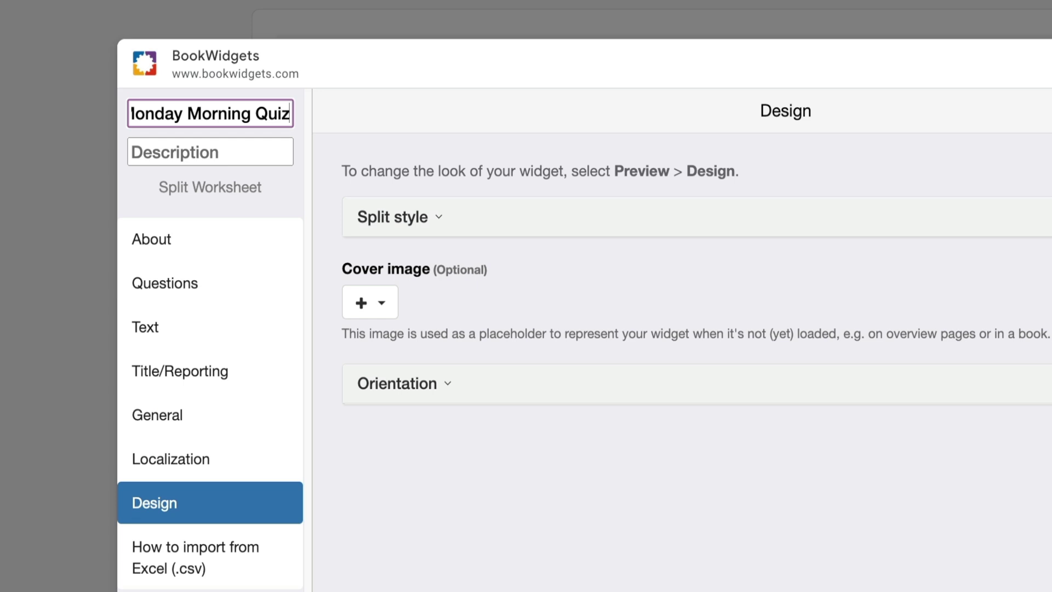
left_click(219, 146)
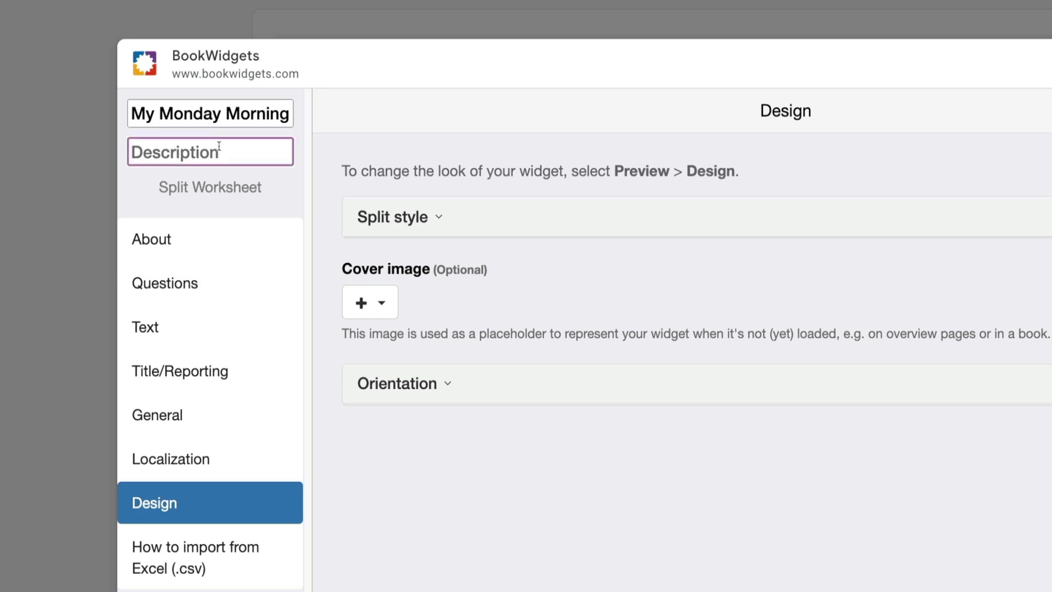
type("August 20")
key("Return")
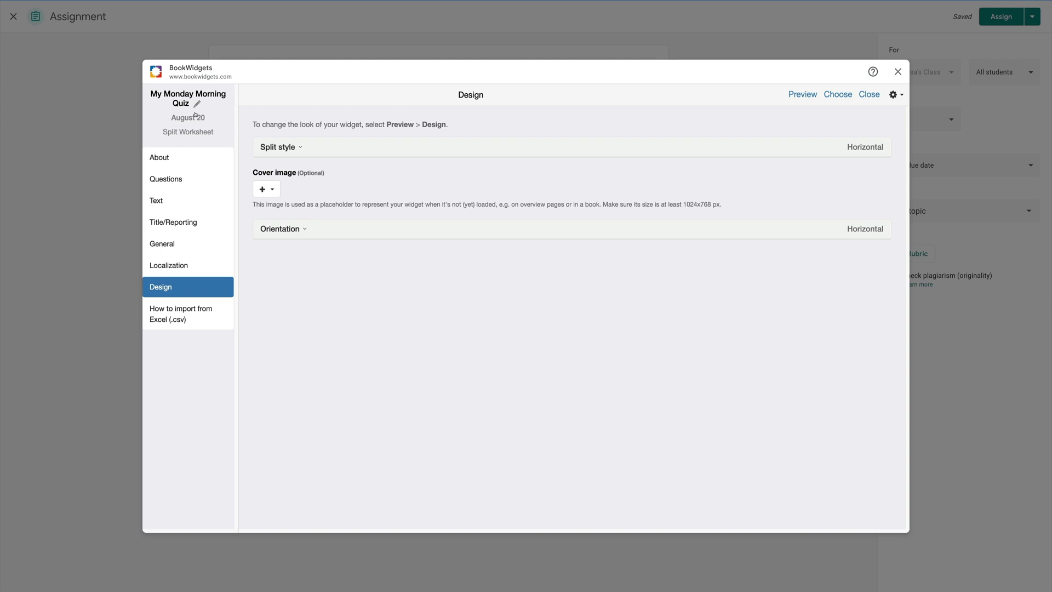
Open the Student View preview and scroll down to questions 5 and 6
left_click(800, 94)
left_click_drag(525, 150, 496, 375)
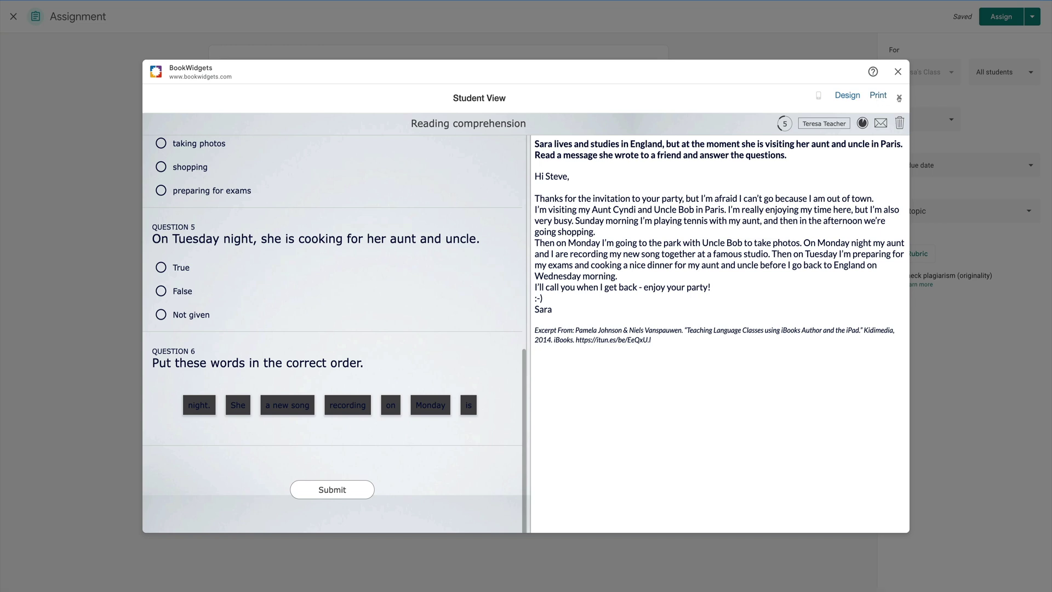
Close the BookWidgets student preview and assign 'What did Sara do today?' to the class
left_click(899, 97)
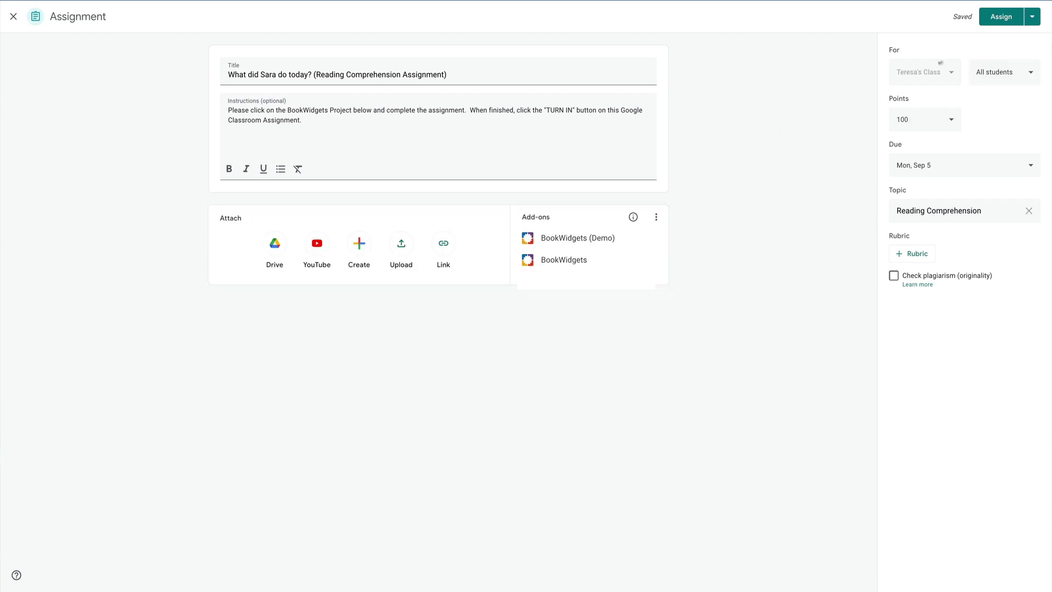
left_click(995, 21)
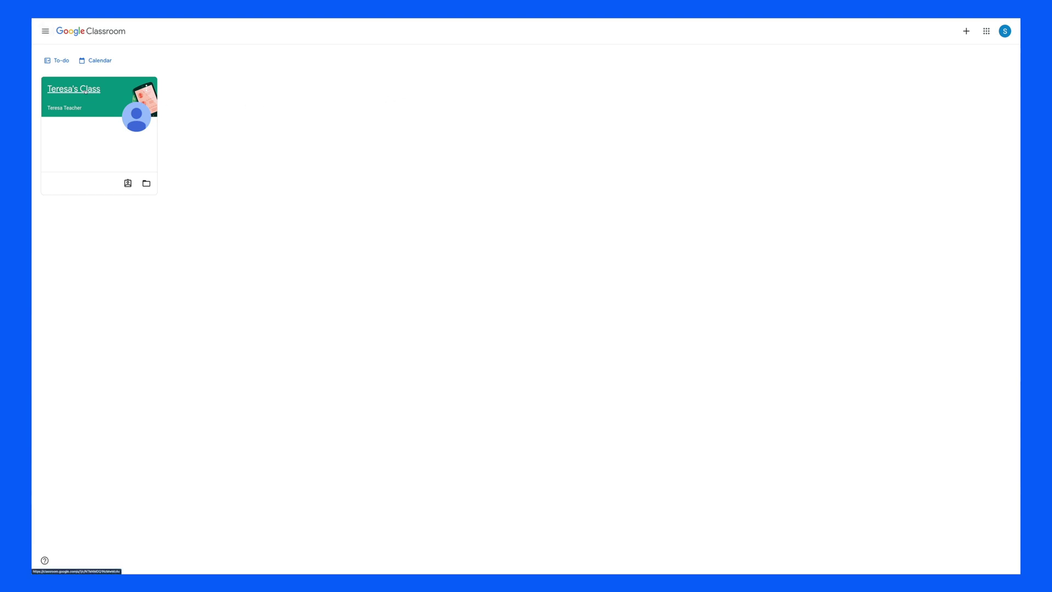
Go to the class's Classwork and expand 'What did Sara do today?' to show its quiz attachment
left_click(87, 91)
left_click(530, 32)
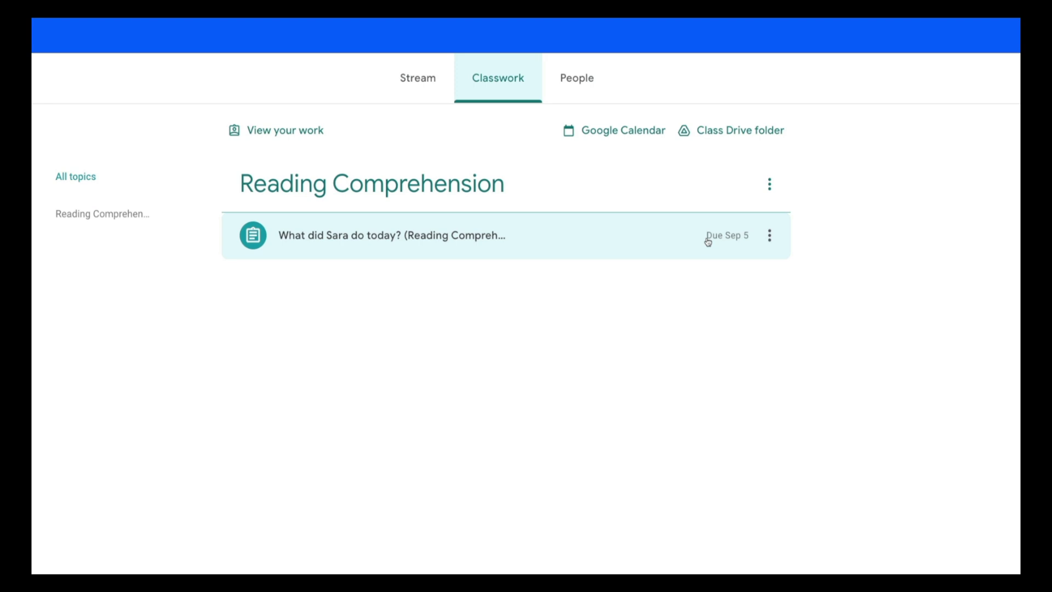
left_click(348, 239)
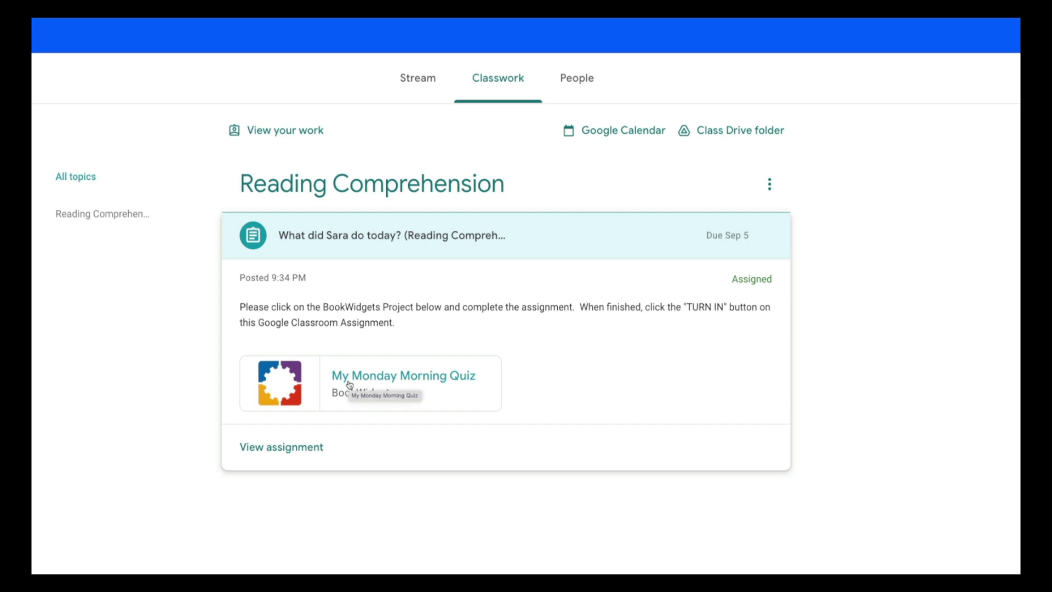
Open My Monday Morning Quiz, submit and send the answers, then dismiss the confirmation
left_click(349, 384)
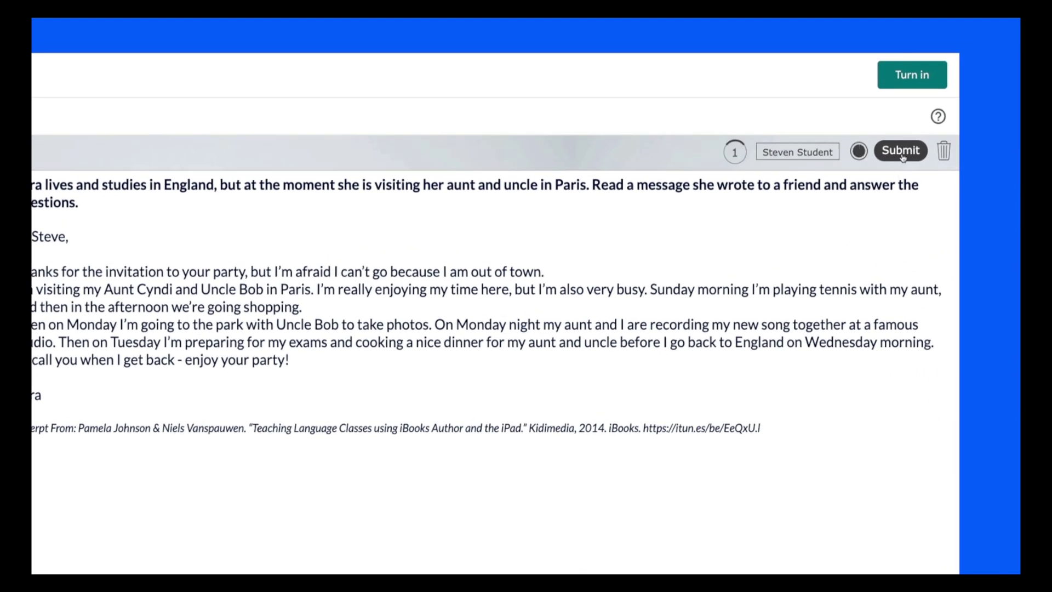
left_click(901, 152)
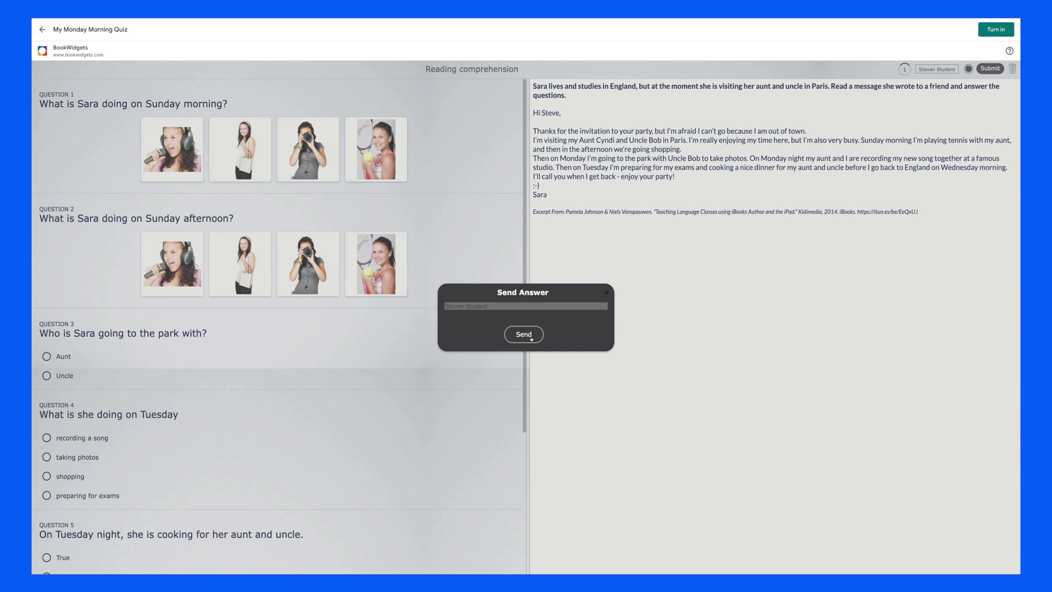
left_click(524, 335)
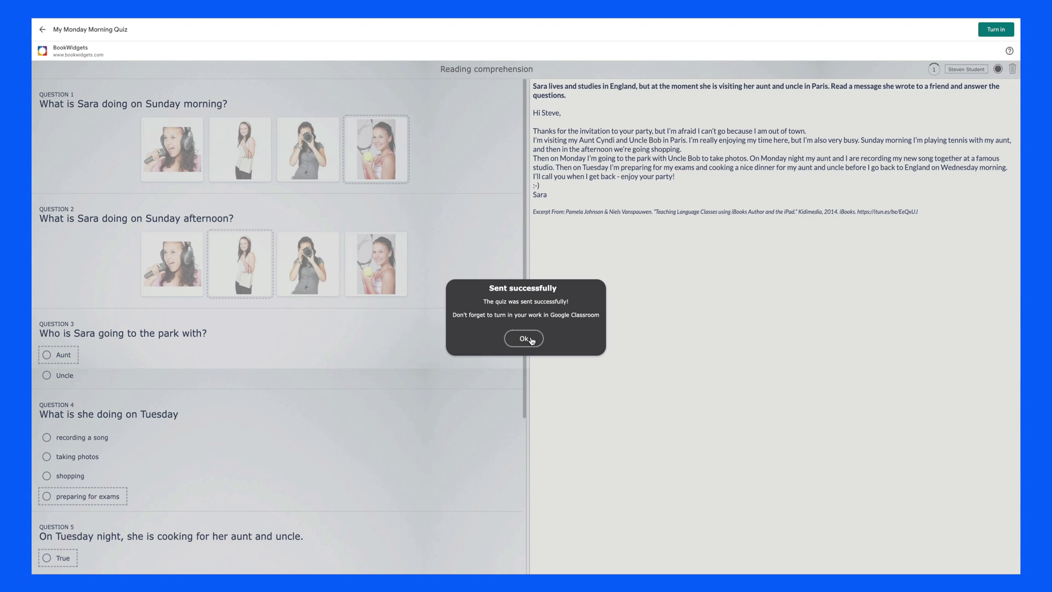
left_click(524, 338)
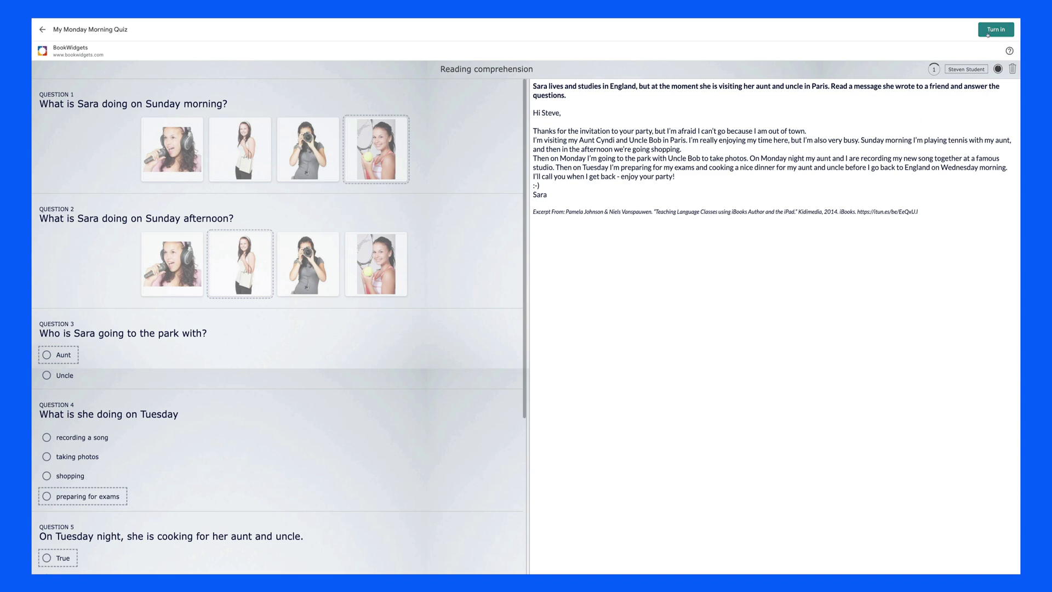
Turn in the quiz work and view the Student work list showing one student turned in
left_click(989, 32)
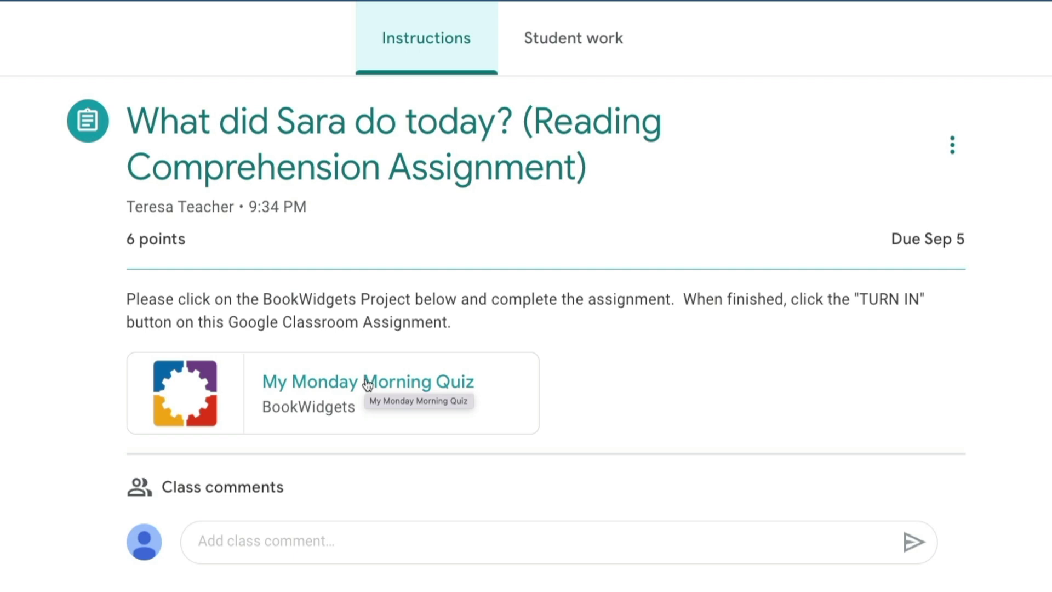
left_click(569, 62)
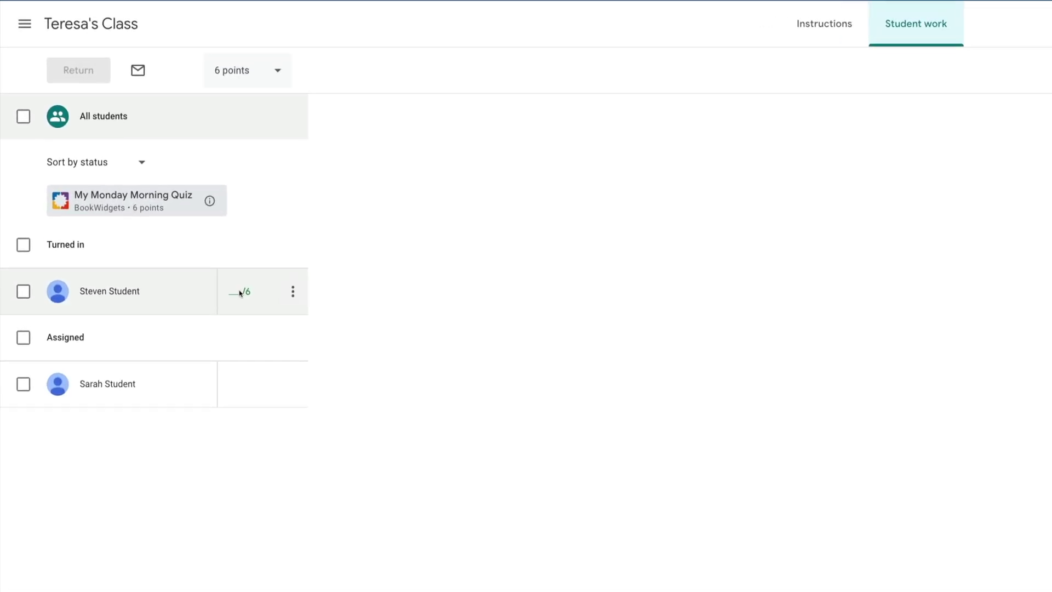
Give the turned-in student a draft grade of 6/6 and open that row's more-actions menu
left_click(239, 293)
type("6")
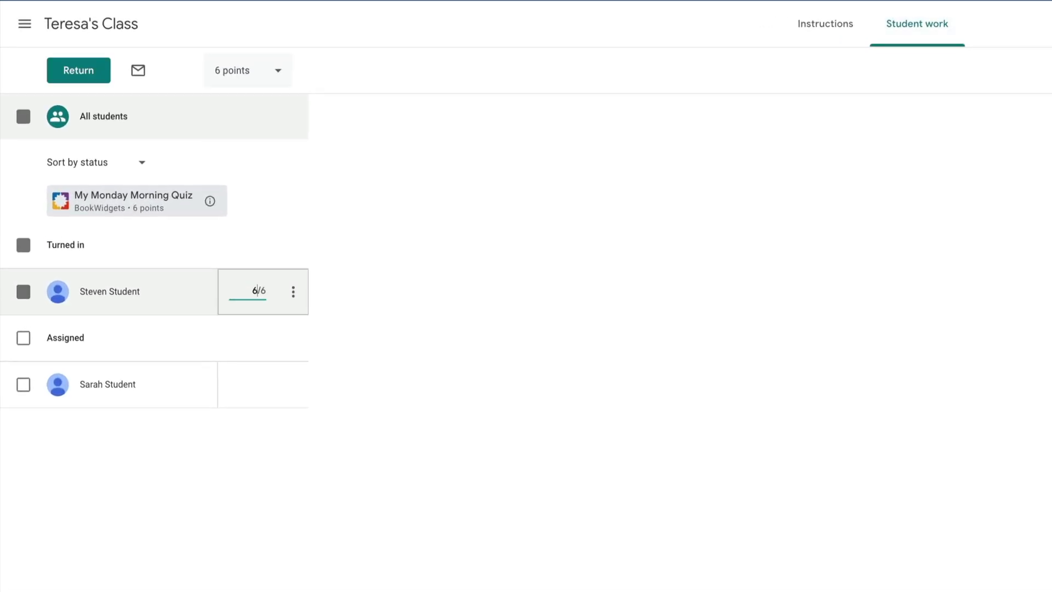
left_click(323, 297)
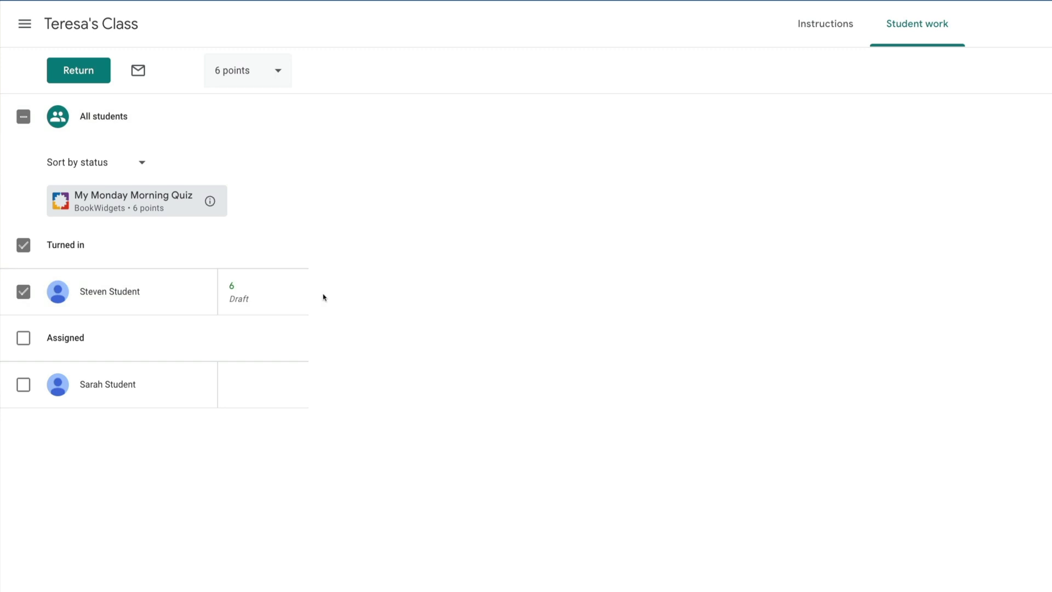
left_click(294, 294)
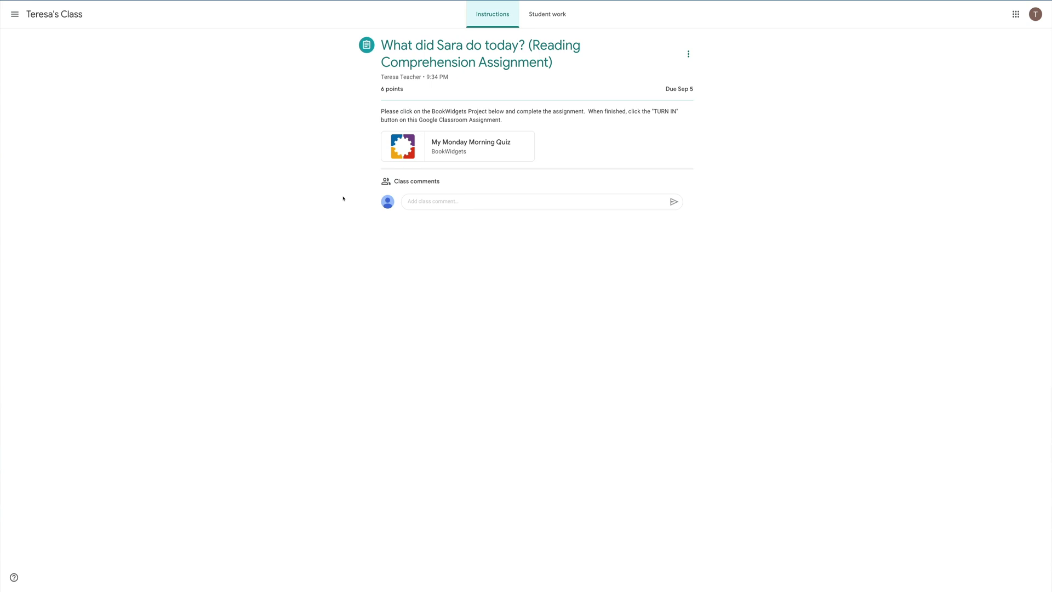
Open the student's My Monday Morning Quiz results in BookWidgets, scored 0/6
left_click(487, 142)
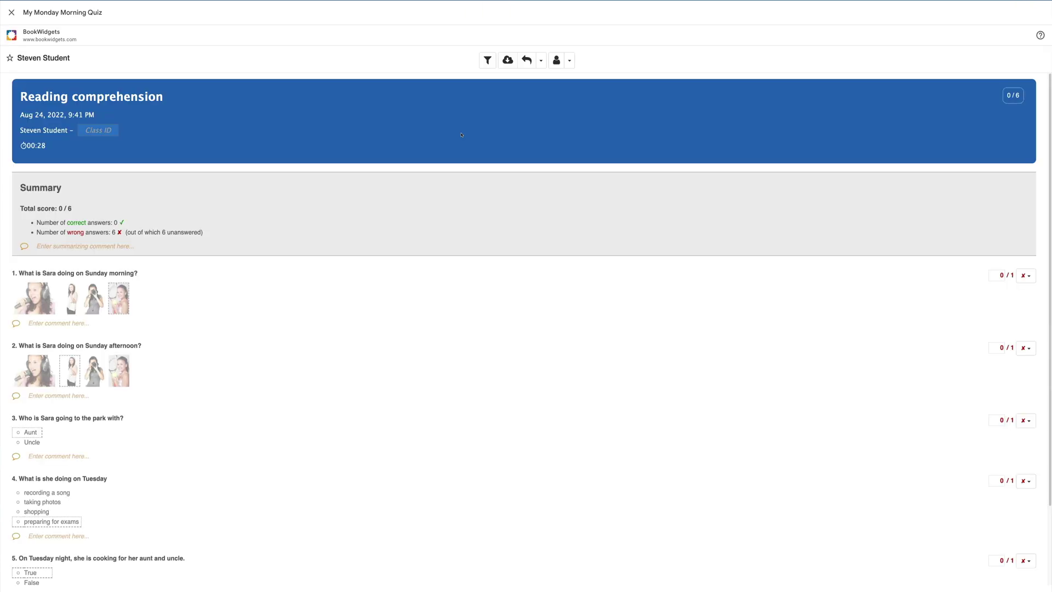